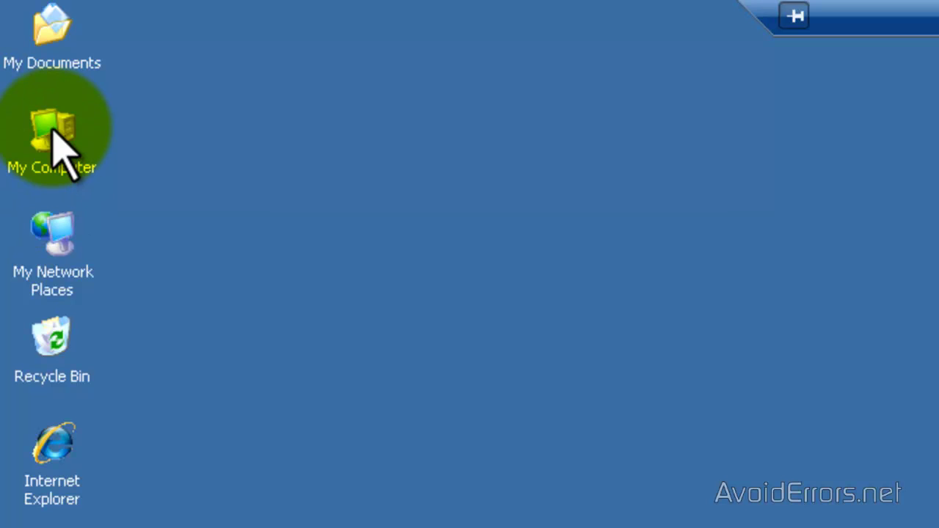
Browse through My Computer to the contents of Local Disk (D:)
{"action": "double_click", "coordinate": [52, 130]}
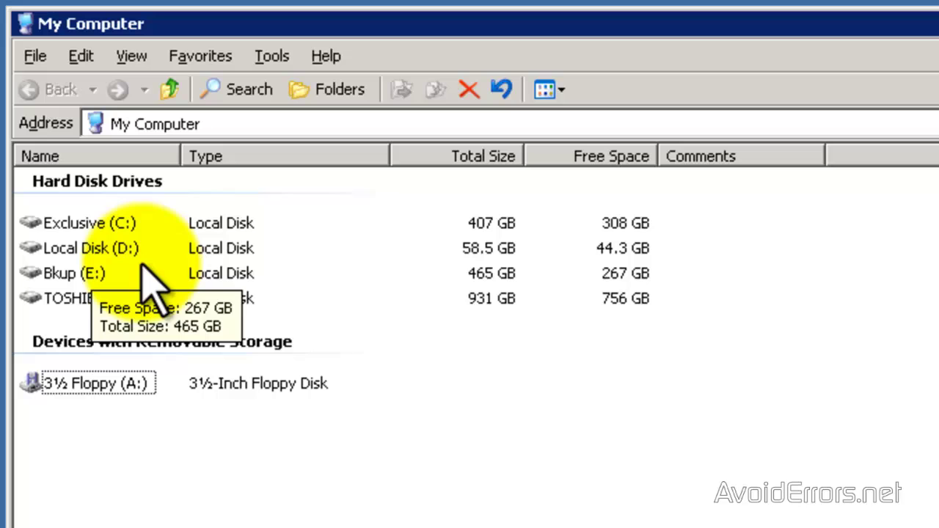
{"action": "double_click", "coordinate": [92, 250]}
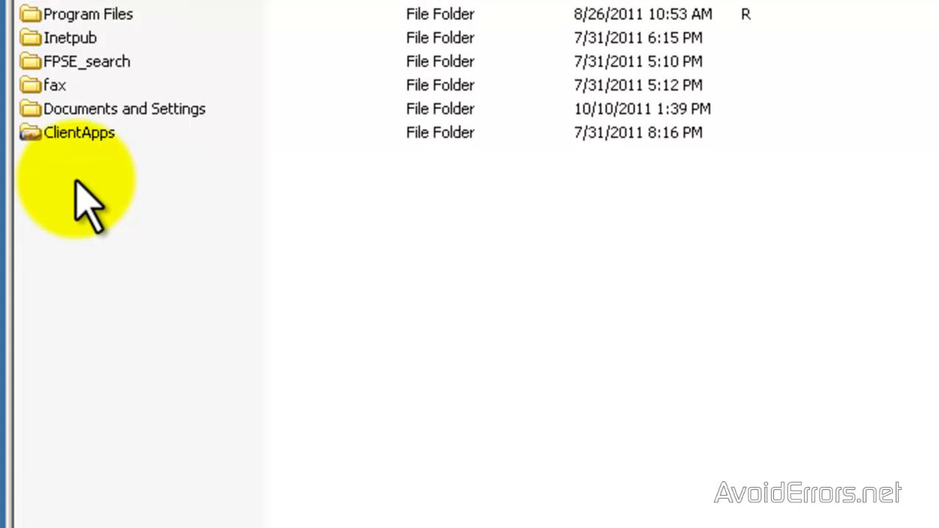
{"action": "right_click", "coordinate": [76, 181]}
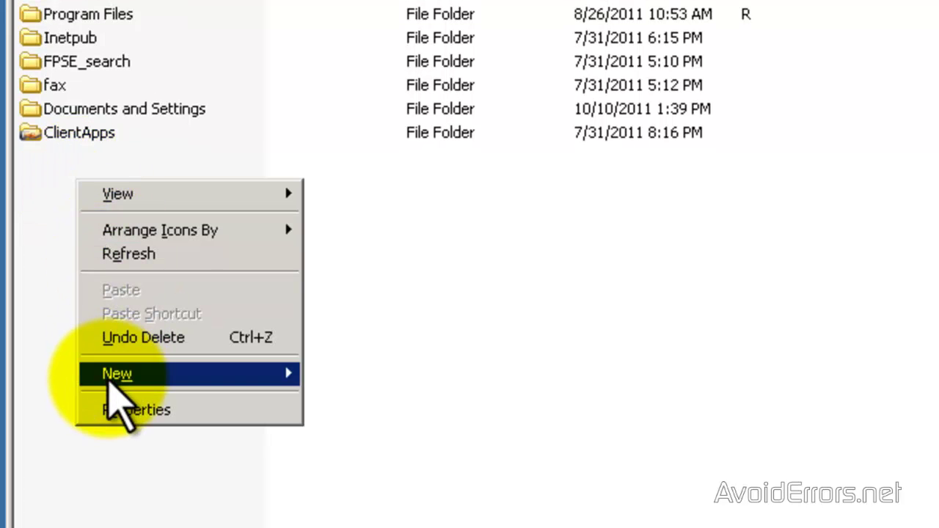
Create a new folder named Profiles in the root of Local Disk (D:)
{"action": "mouse_move", "coordinate": [110, 378]}
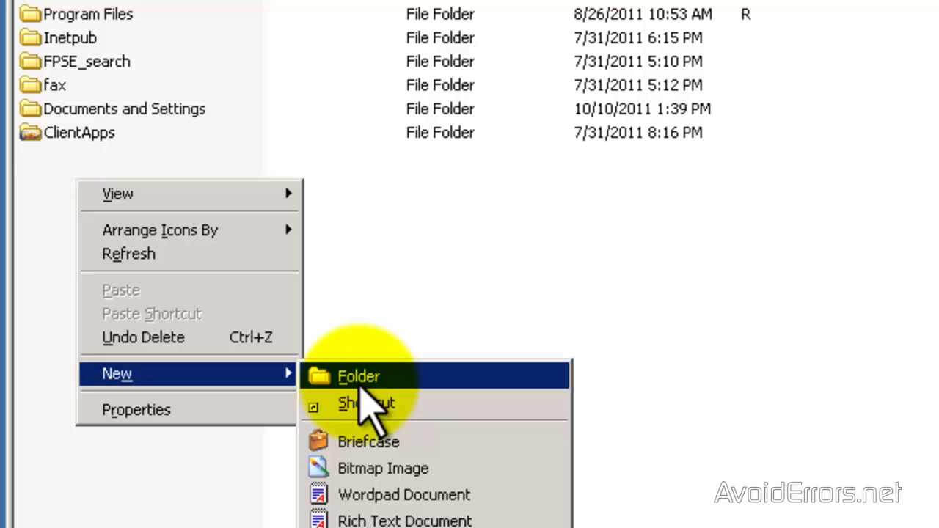
{"action": "left_click", "coordinate": [364, 377]}
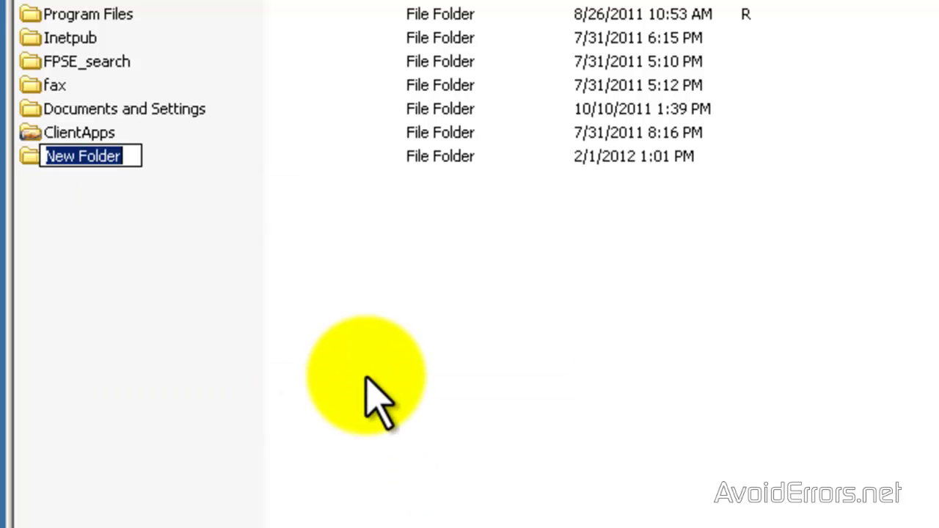
{"action": "type", "text": "Profiles"}
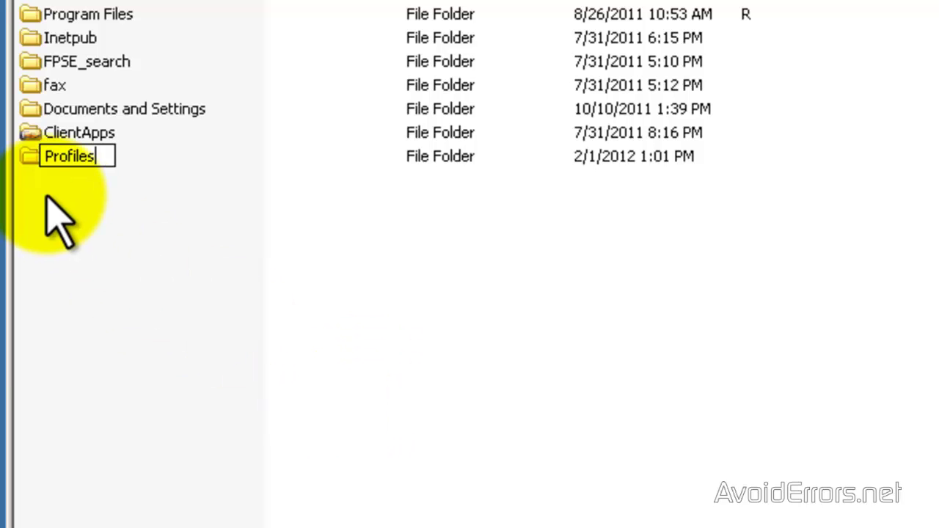
{"action": "left_click", "coordinate": [69, 196]}
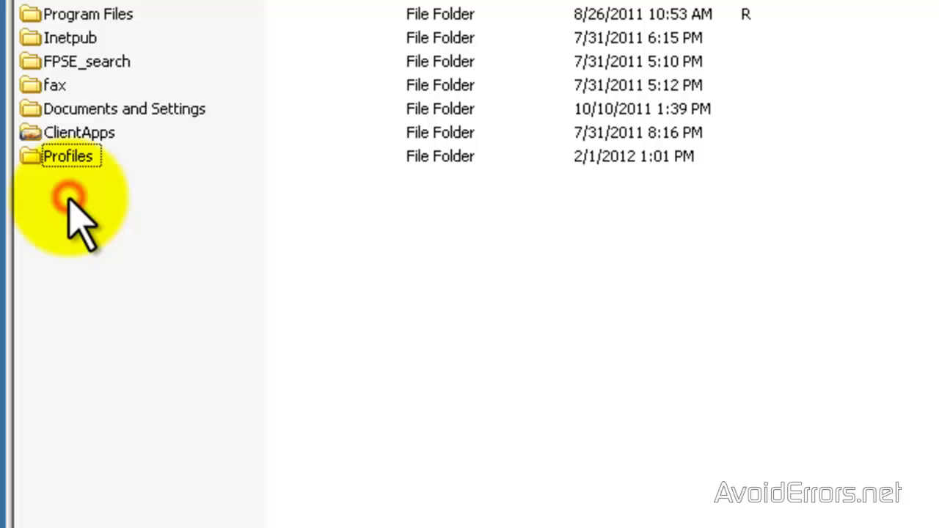
{"action": "right_click", "coordinate": [67, 157]}
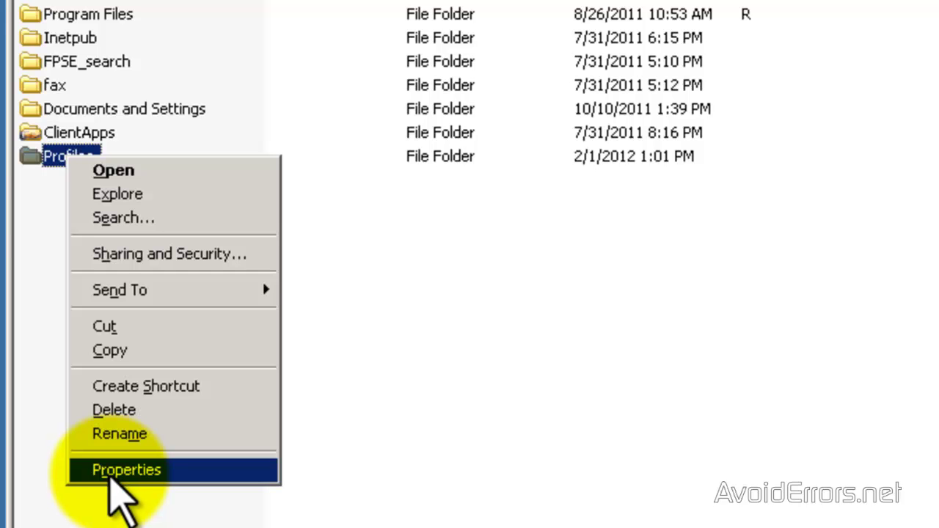
Share the Profiles folder as 'Profiles' with the user limit at maximum allowed
{"action": "left_click", "coordinate": [110, 473]}
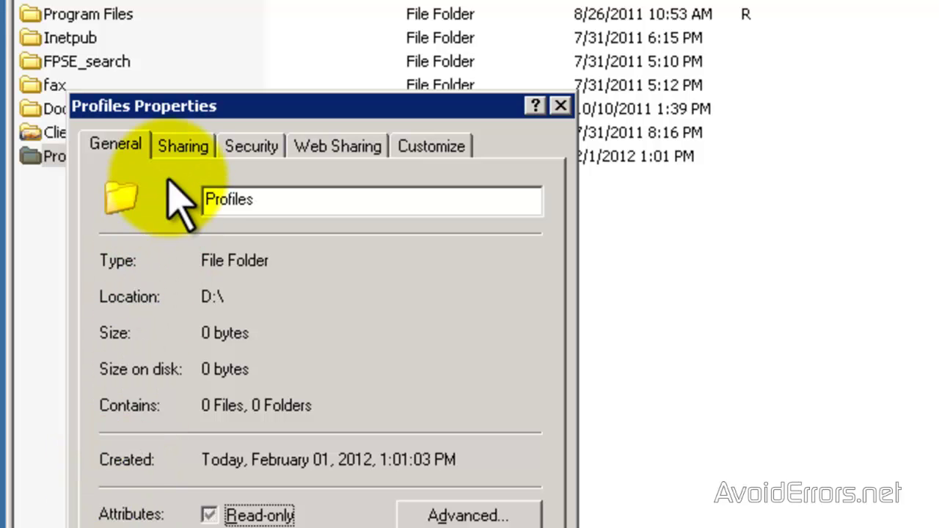
{"action": "left_click", "coordinate": [178, 141]}
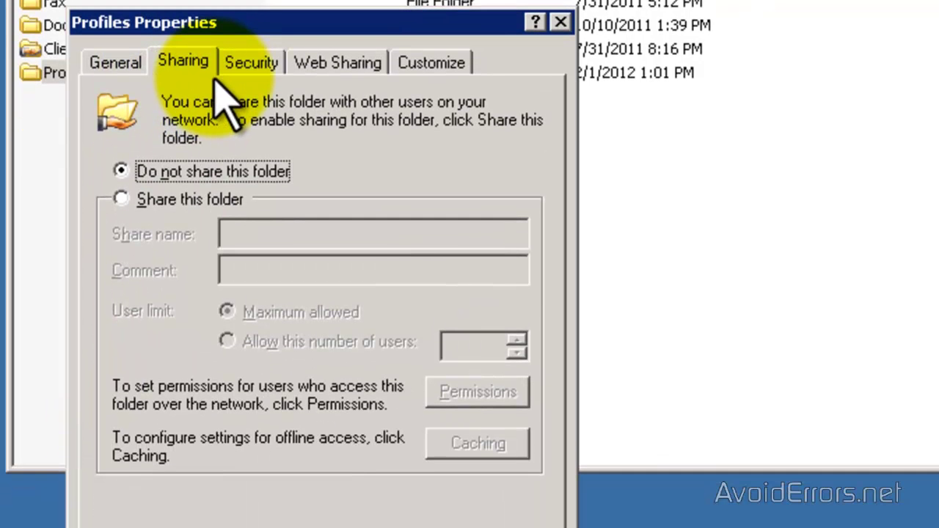
{"action": "left_click", "coordinate": [121, 199]}
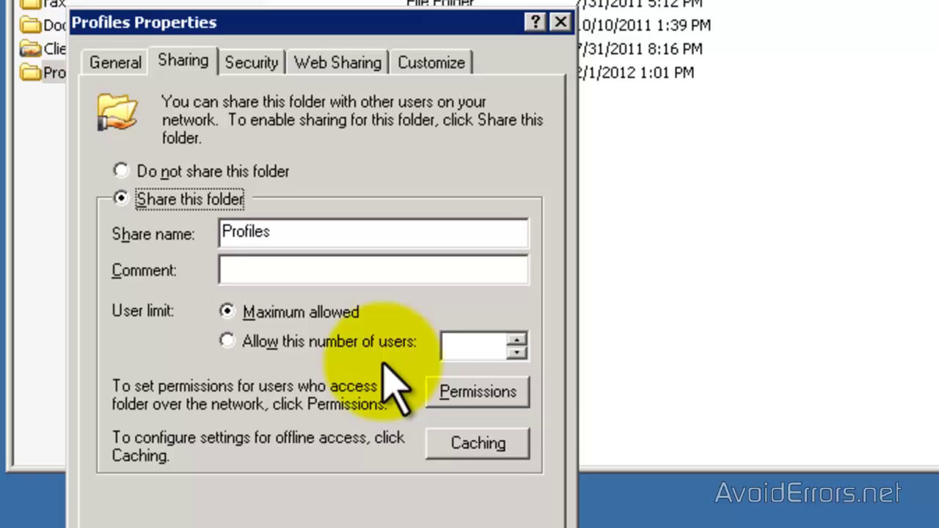
{"action": "left_click", "coordinate": [478, 393]}
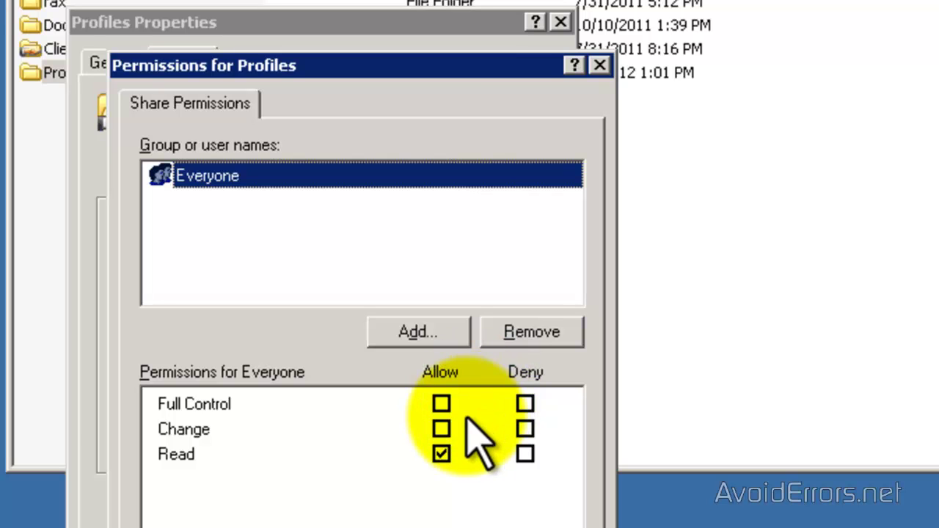
Give Everyone Change and Read share permissions on Profiles, then close the D: window
{"action": "left_click", "coordinate": [441, 429]}
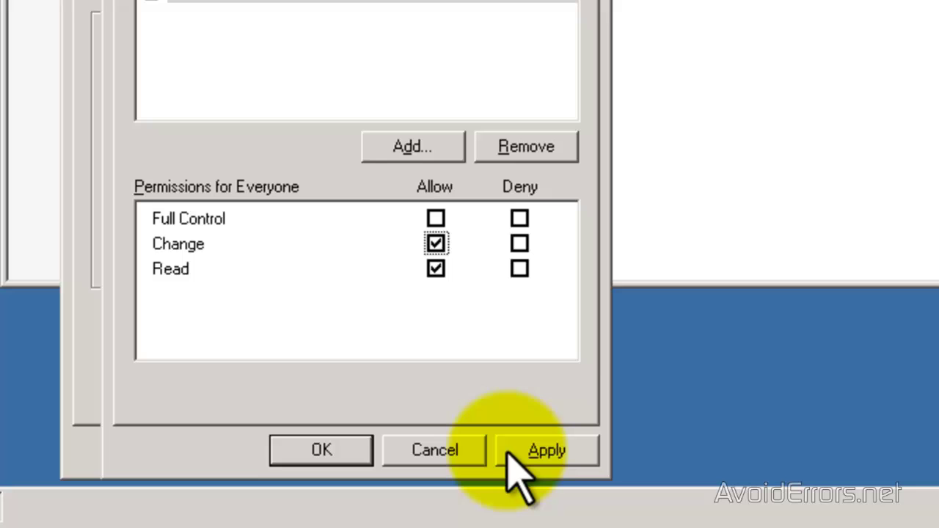
{"action": "left_click", "coordinate": [507, 449]}
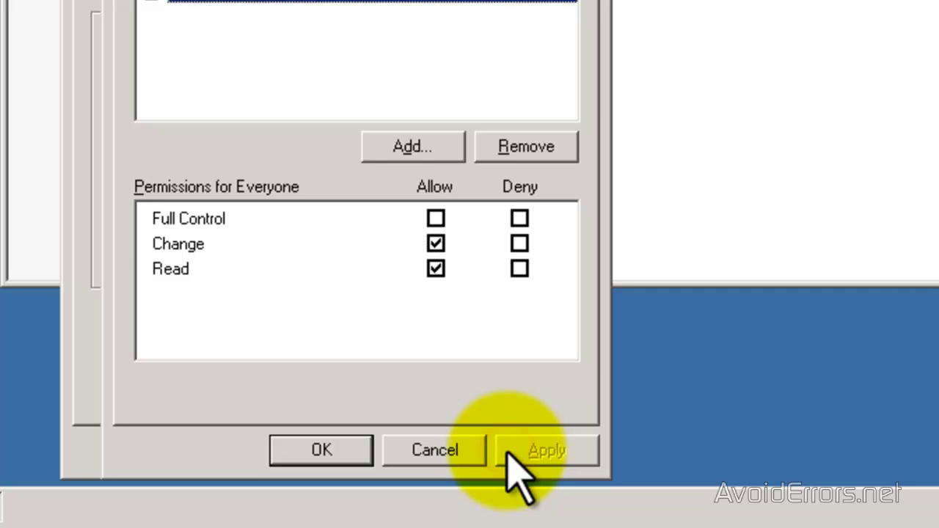
{"action": "left_click", "coordinate": [325, 452]}
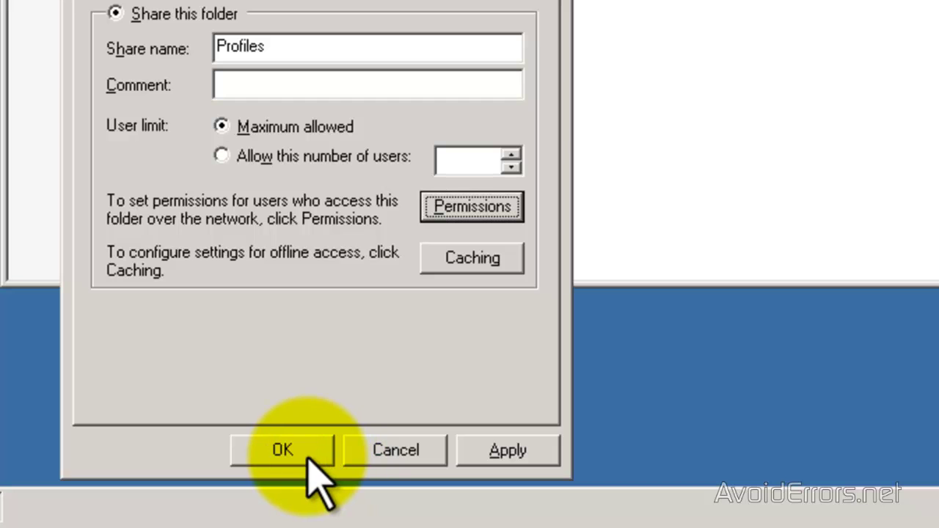
{"action": "left_click", "coordinate": [307, 453]}
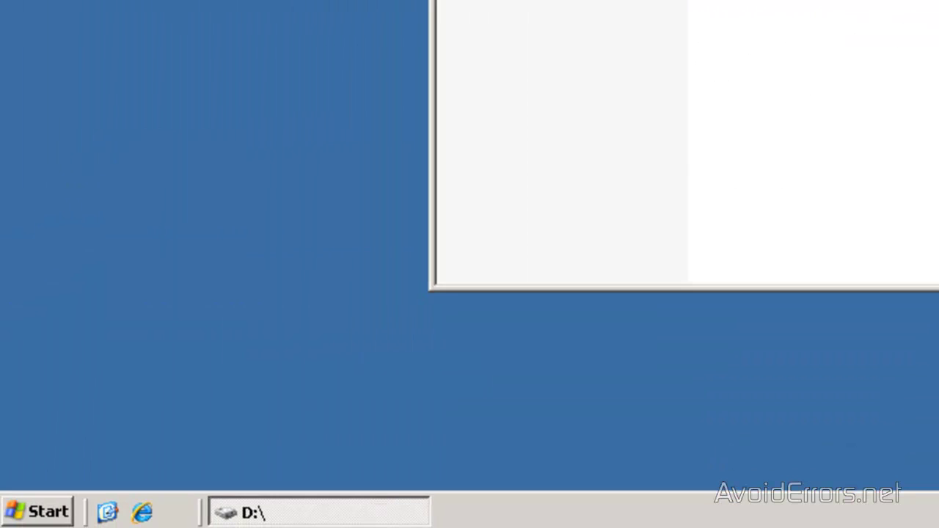
{"action": "key", "text": "alt+F4"}
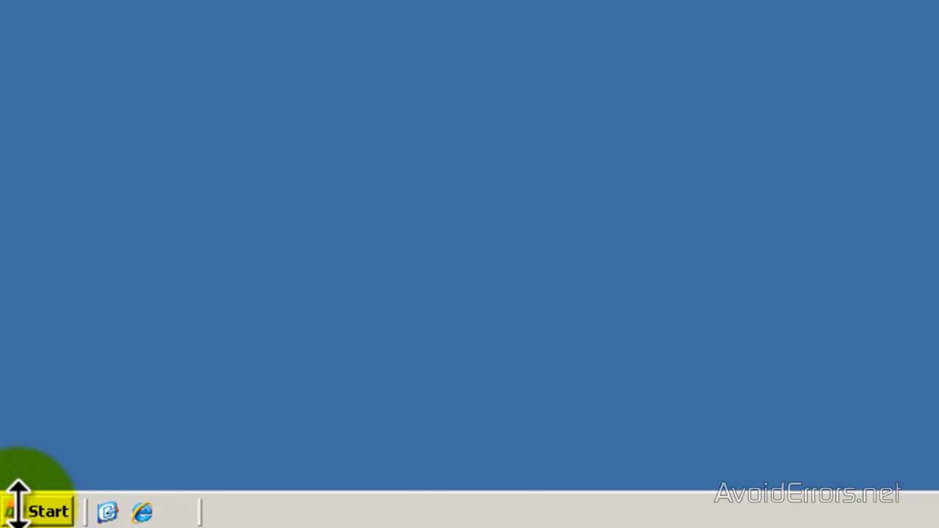
Launch Active Directory Users and Computers from the Start menu's Administrative Tools
{"action": "left_click", "coordinate": [55, 514]}
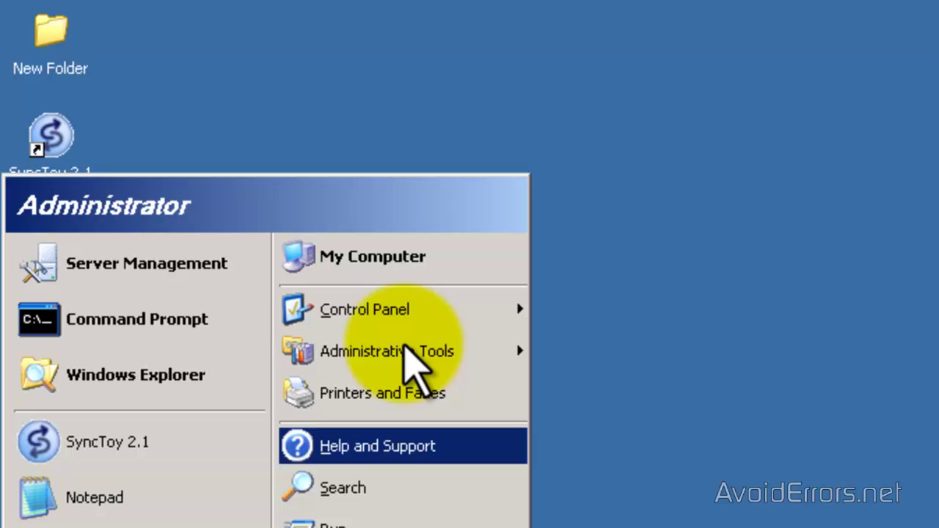
{"action": "mouse_move", "coordinate": [403, 352]}
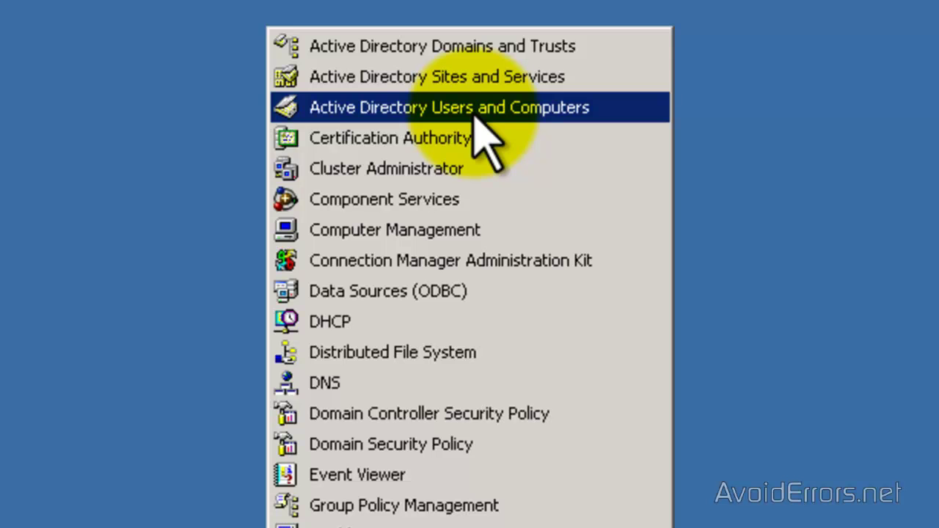
{"action": "left_click", "coordinate": [473, 115]}
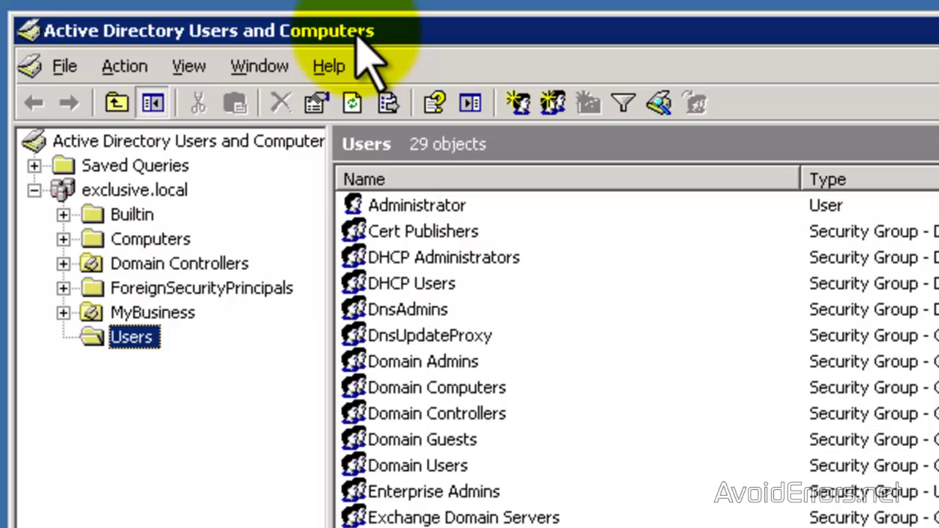
Cancel a New User dialog on Users, then expand the MyBusiness container
{"action": "right_click", "coordinate": [132, 337]}
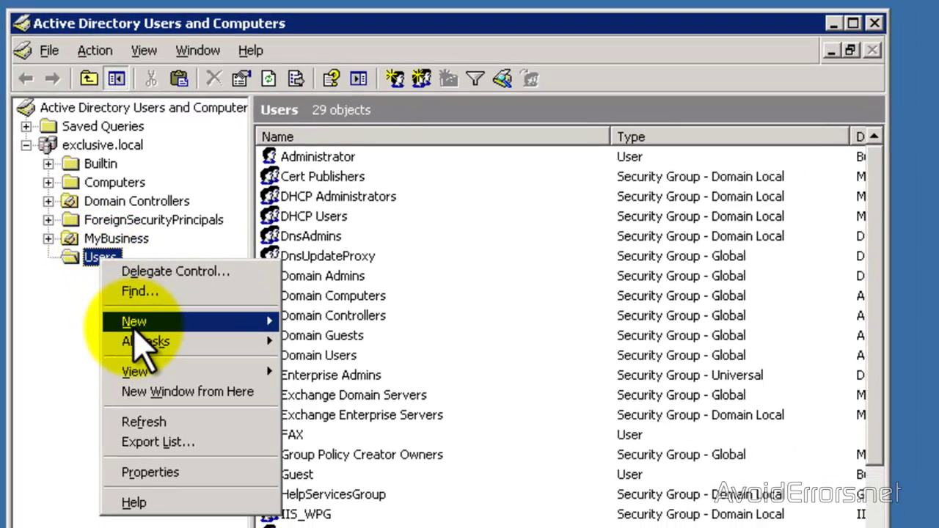
{"action": "mouse_move", "coordinate": [143, 328]}
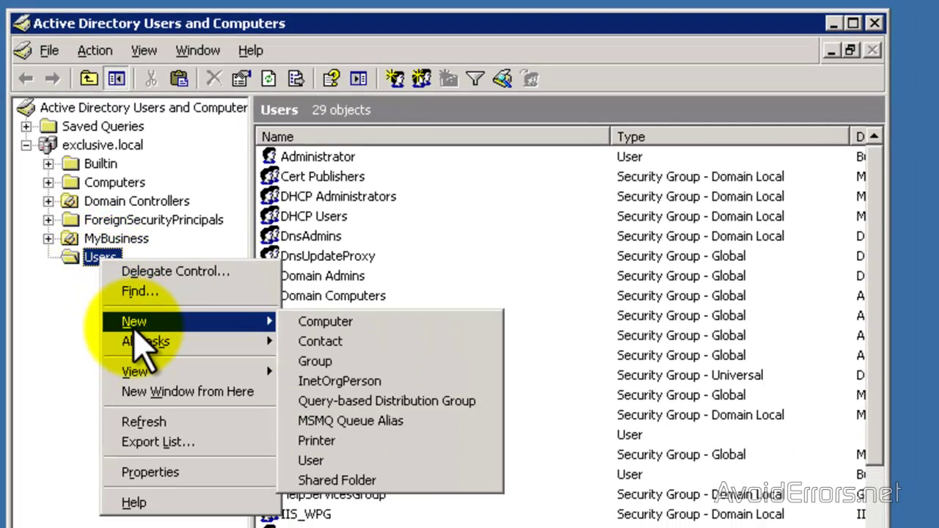
{"action": "left_click", "coordinate": [315, 462]}
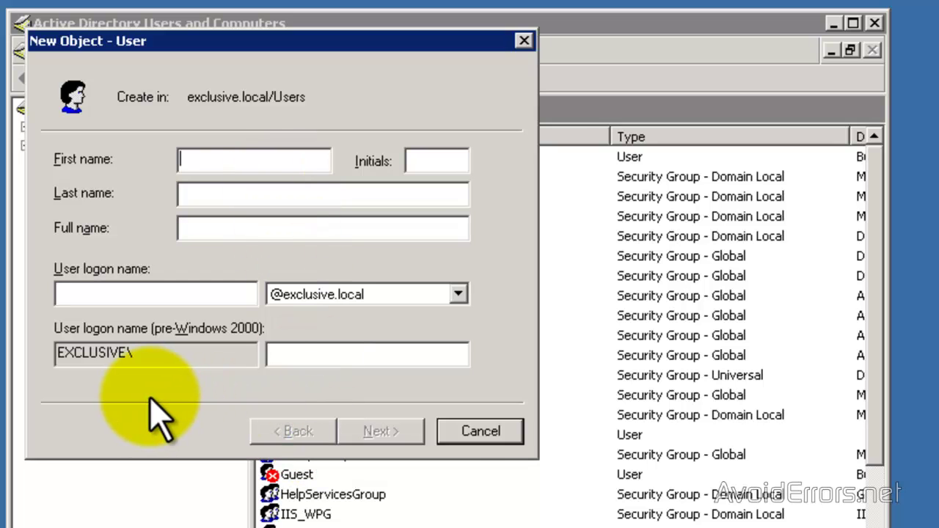
{"action": "left_click", "coordinate": [493, 433]}
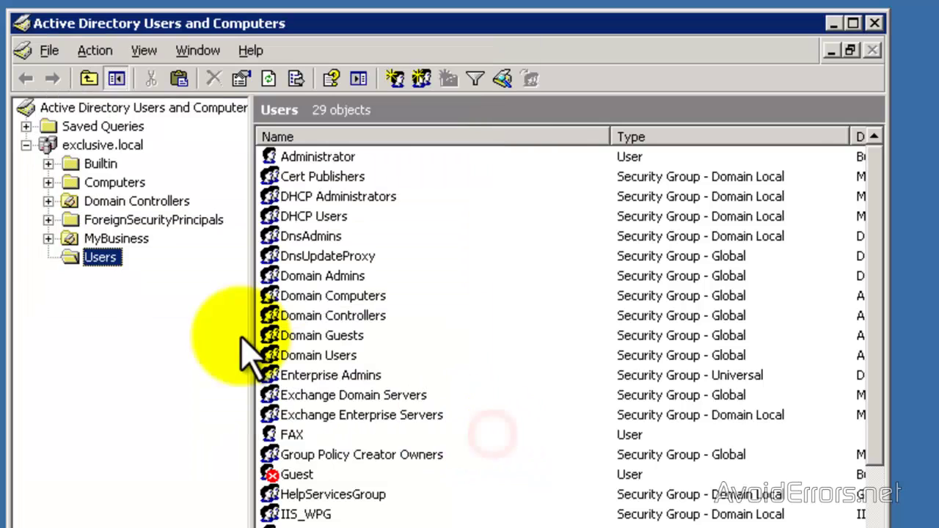
{"action": "left_click", "coordinate": [47, 238]}
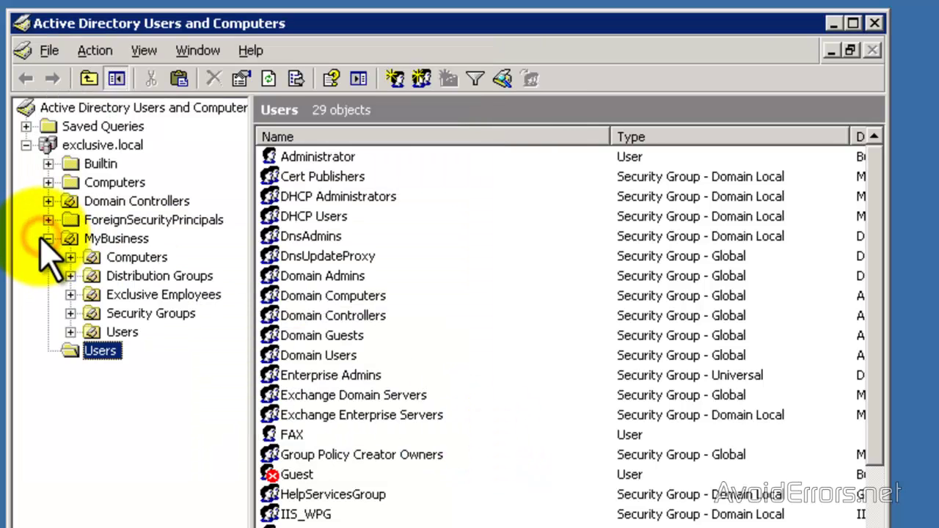
List the Exclusive Employees OU's accounts and select the target user
{"action": "left_click", "coordinate": [121, 295]}
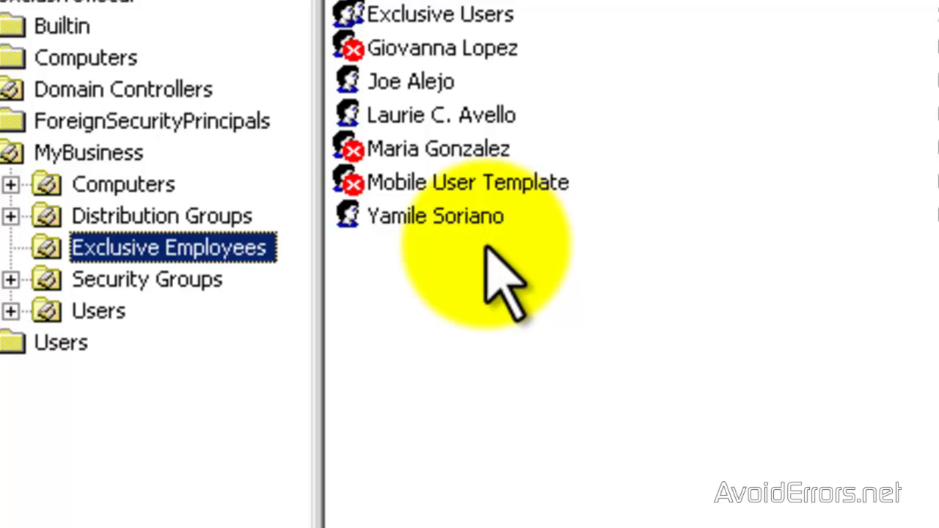
{"action": "left_click", "coordinate": [432, 216]}
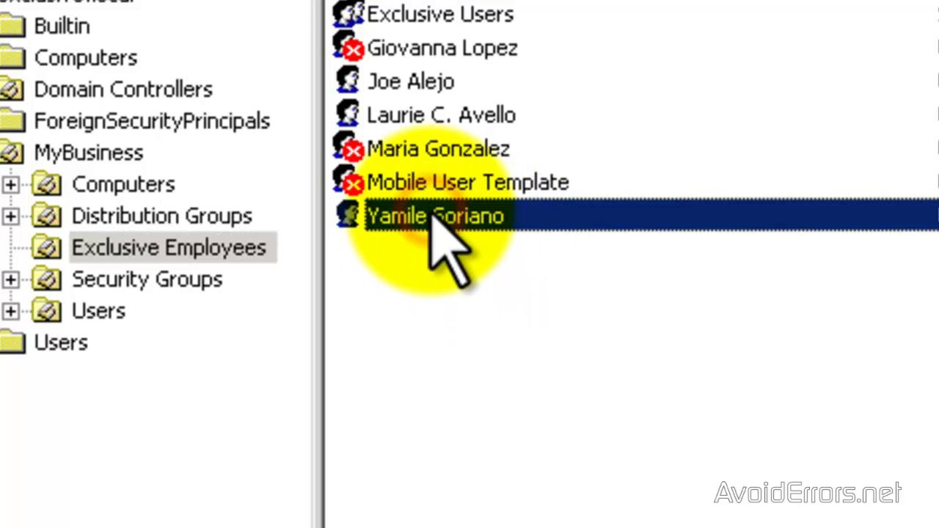
Paste \\192.168.1.128\Profiles\ plus the user's folder name into the user's Profile path
{"action": "right_click", "coordinate": [430, 210]}
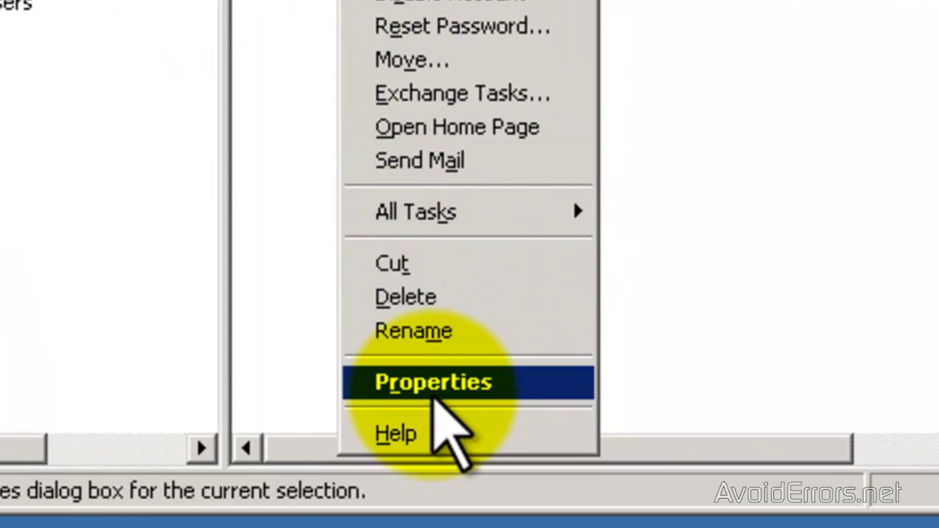
{"action": "left_click", "coordinate": [437, 382]}
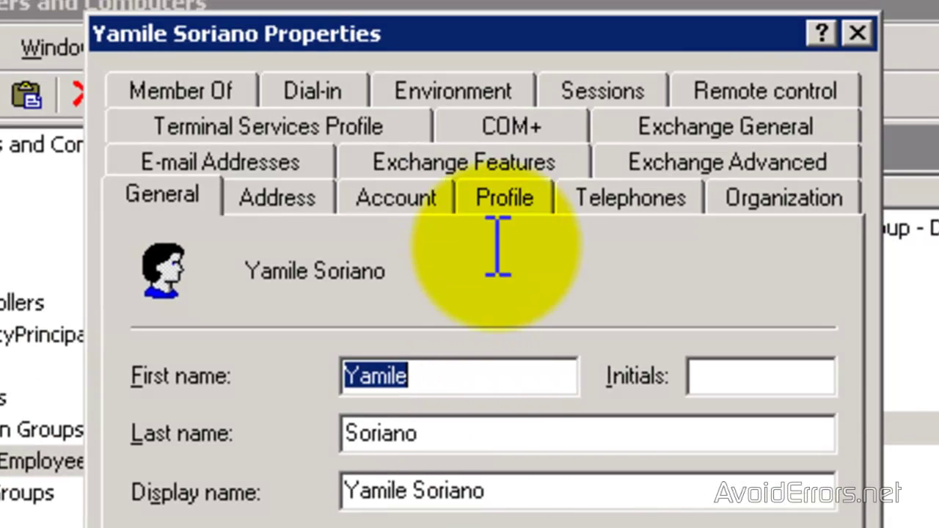
{"action": "left_click", "coordinate": [514, 194]}
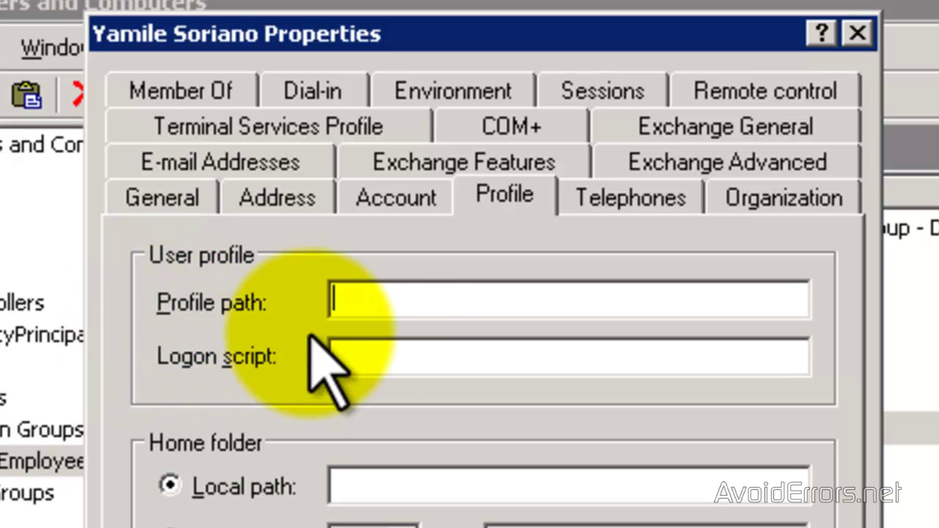
{"action": "right_click", "coordinate": [364, 300]}
{"action": "left_click", "coordinate": [429, 442]}
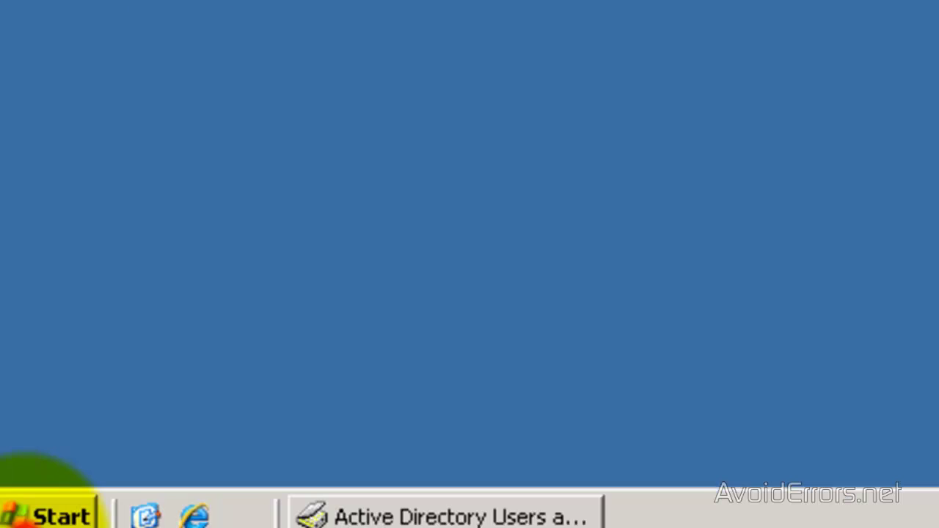
Run ipconfig in Command Prompt to confirm the server IP 192.168.1.128
{"action": "left_click", "coordinate": [30, 519]}
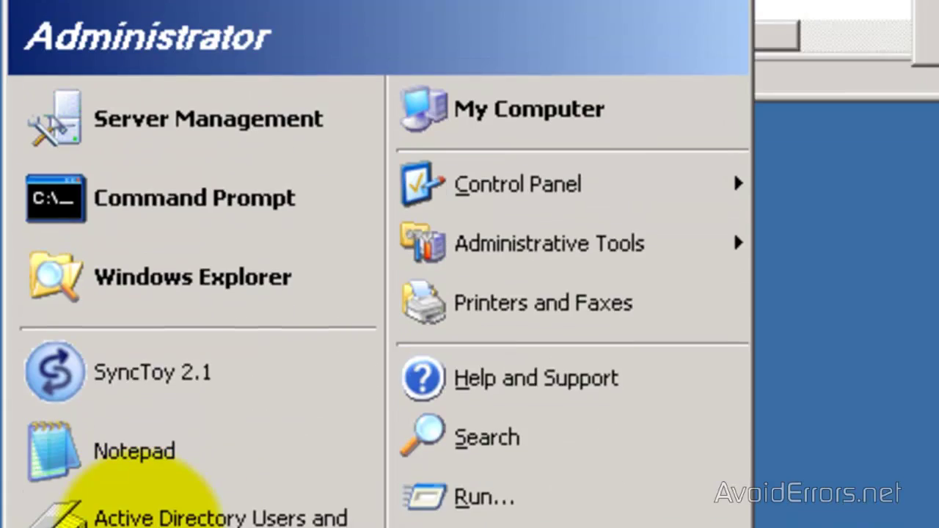
{"action": "left_click", "coordinate": [235, 269]}
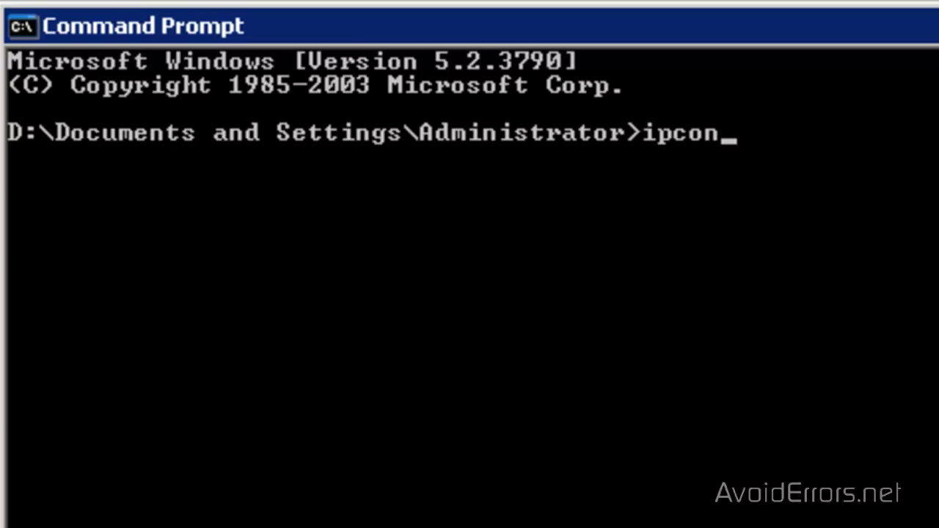
{"action": "key", "text": "Return"}
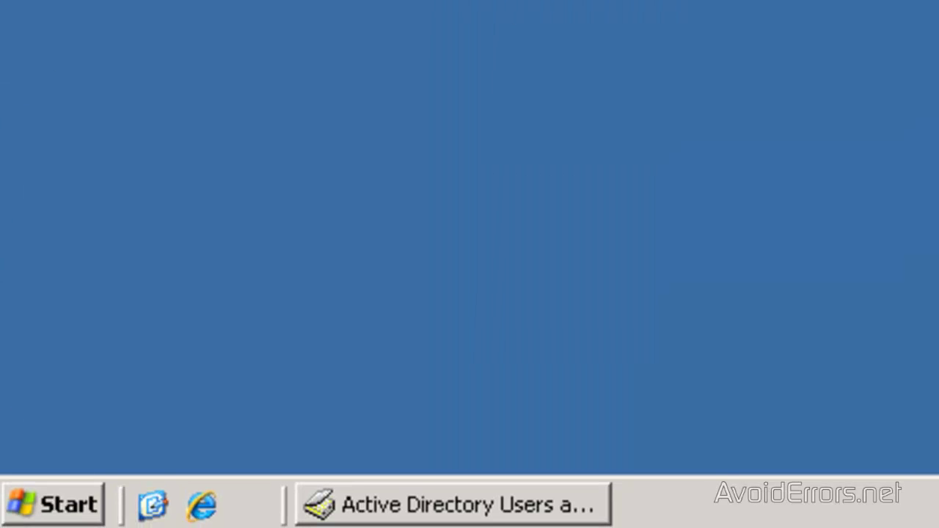
Check the full computer name ecgserver.exclusive.local in System Properties and select the server name
{"action": "left_click", "coordinate": [42, 504]}
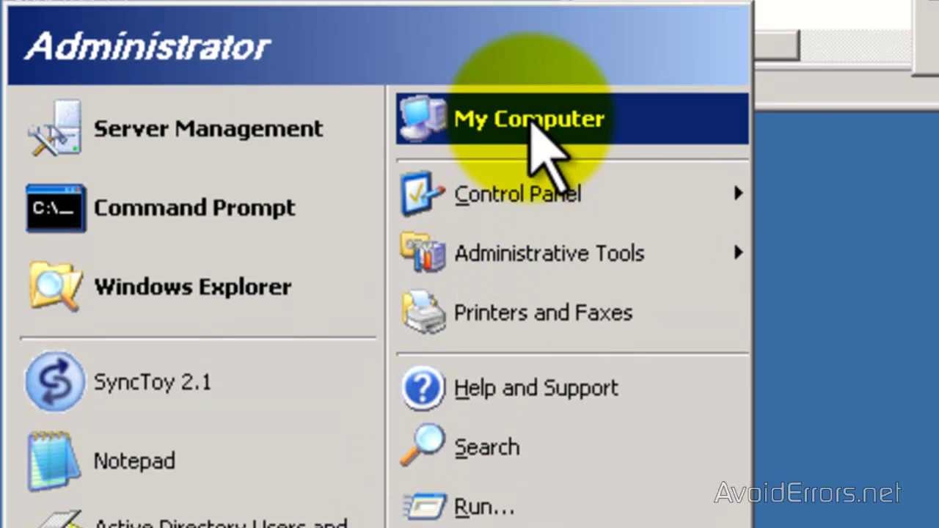
{"action": "right_click", "coordinate": [528, 125]}
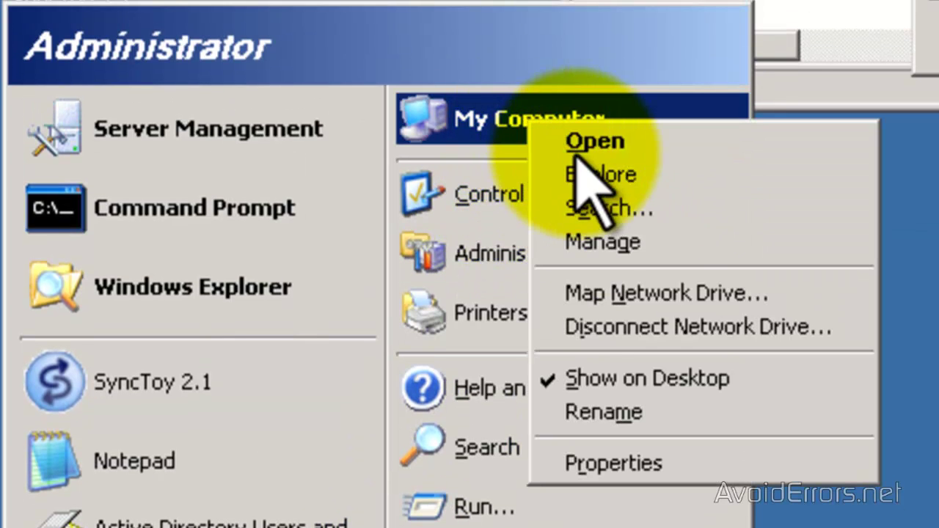
{"action": "left_click", "coordinate": [624, 467]}
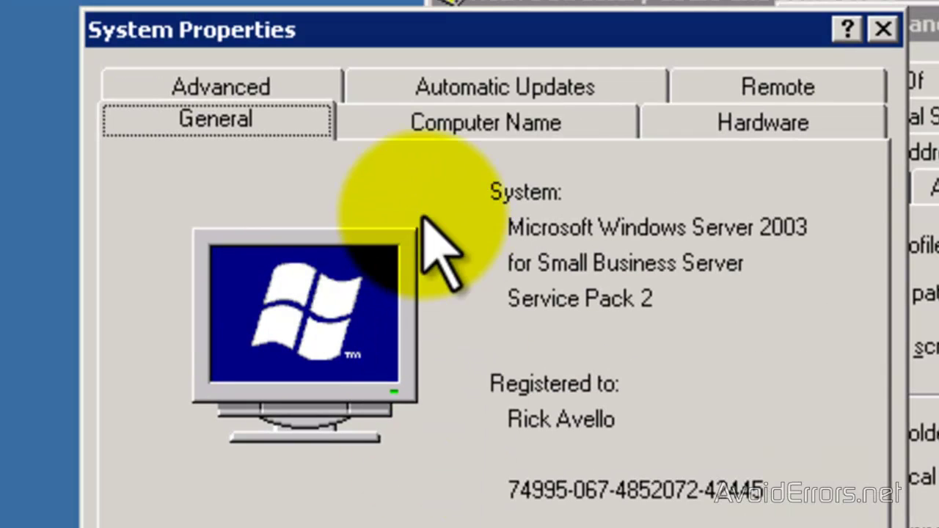
{"action": "left_click", "coordinate": [625, 129]}
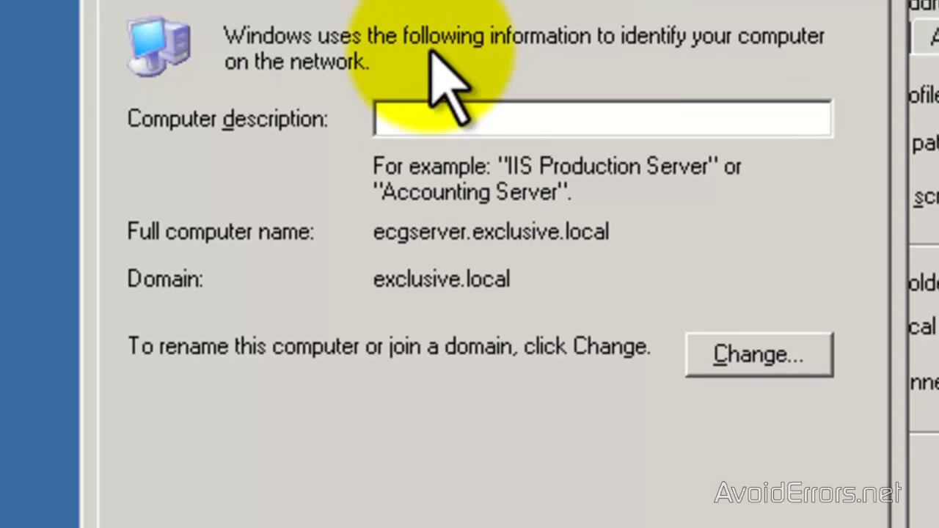
{"action": "left_click", "coordinate": [376, 232]}
{"action": "left_click_drag", "start_coordinate": [430, 235], "coordinate": [469, 241]}
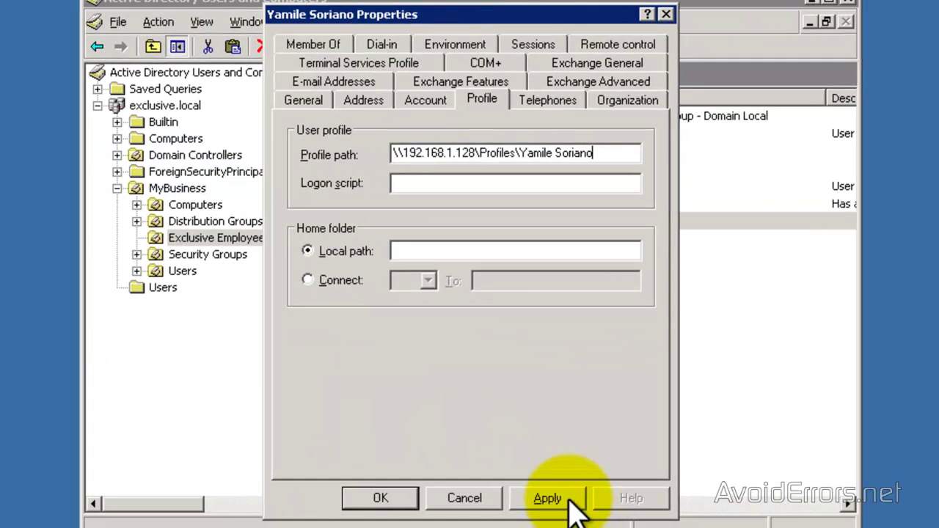
Apply the new roaming profile path and close the user's Properties dialog
{"action": "left_click", "coordinate": [569, 497]}
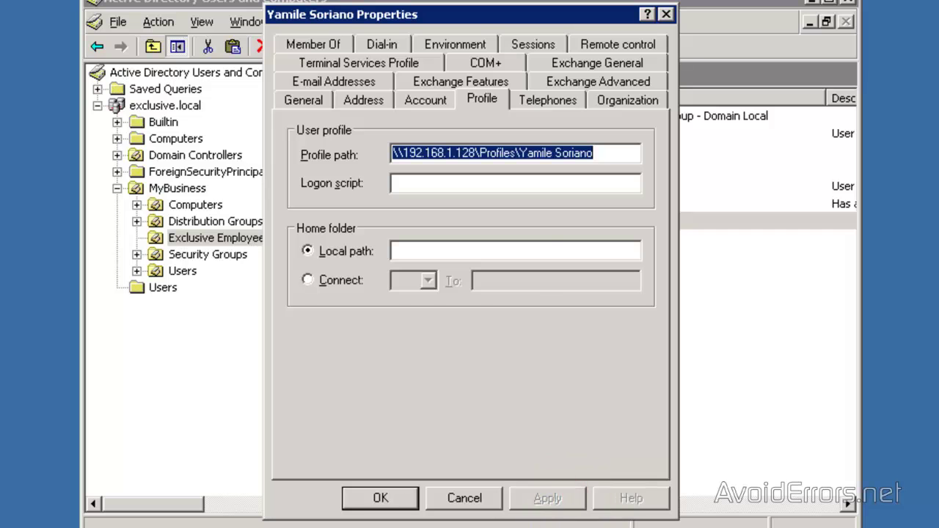
{"action": "left_click", "coordinate": [380, 497]}
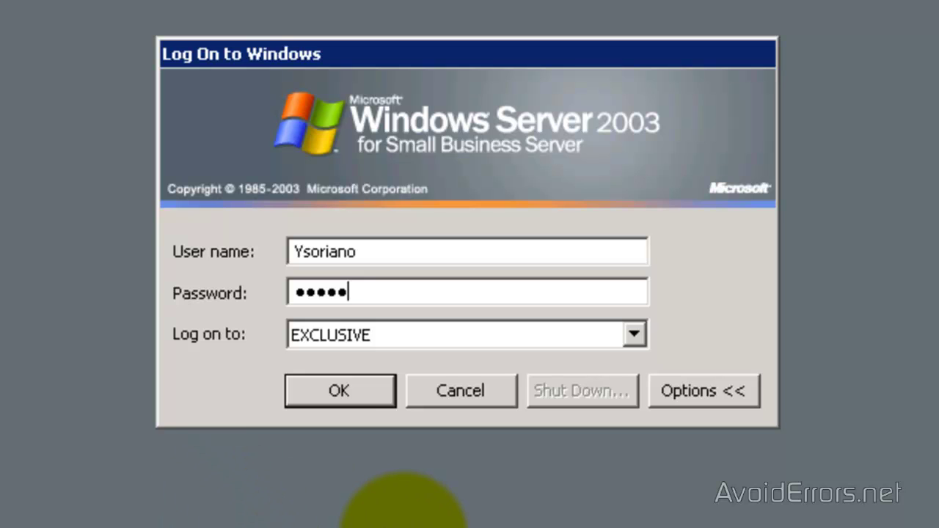
Log on to the EXCLUSIVE domain as the user so their desktop loads
{"action": "left_click", "coordinate": [339, 390]}
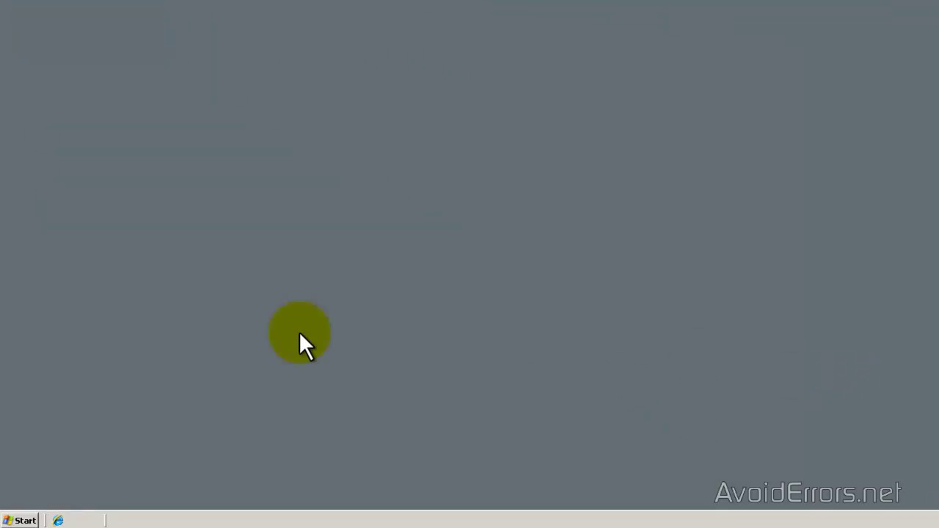
Check My Computer's User Profiles list and widen the Name column to confirm the 806 KB Roaming profile
{"action": "left_click", "coordinate": [11, 521]}
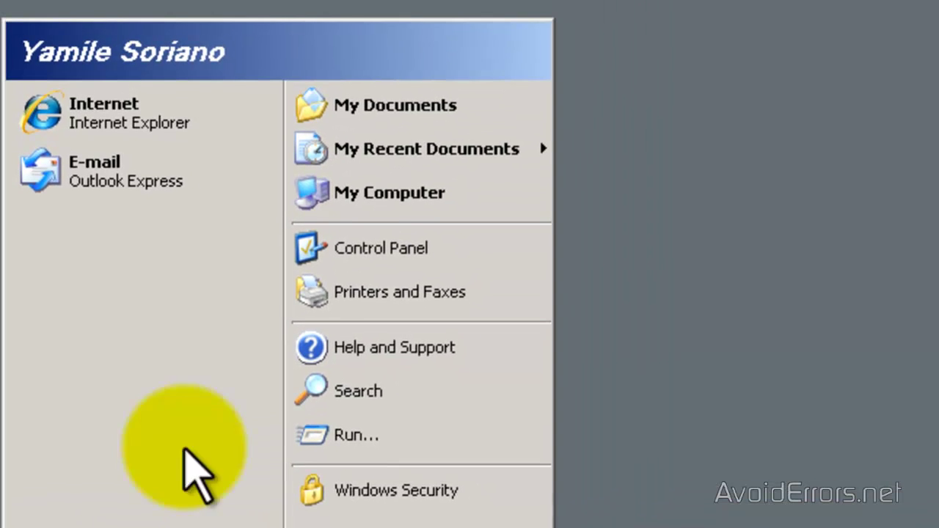
{"action": "right_click", "coordinate": [385, 198]}
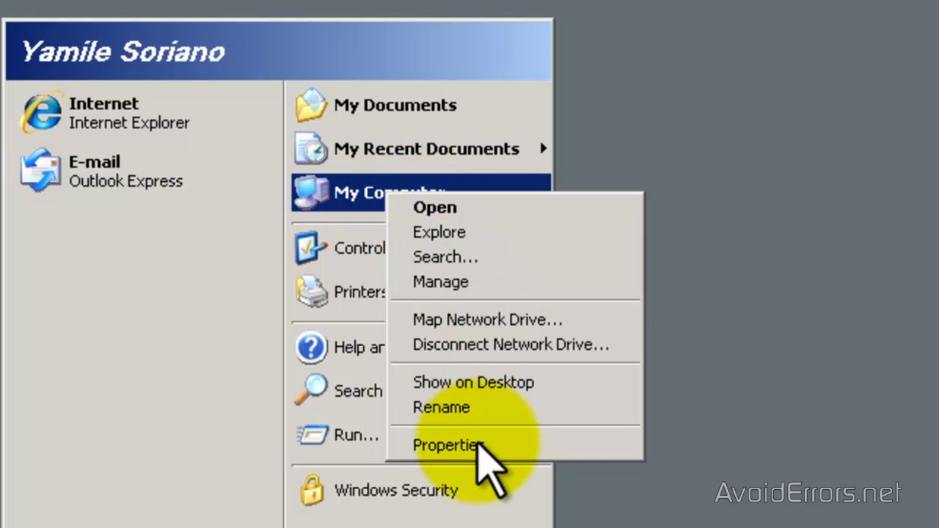
{"action": "left_click", "coordinate": [480, 446]}
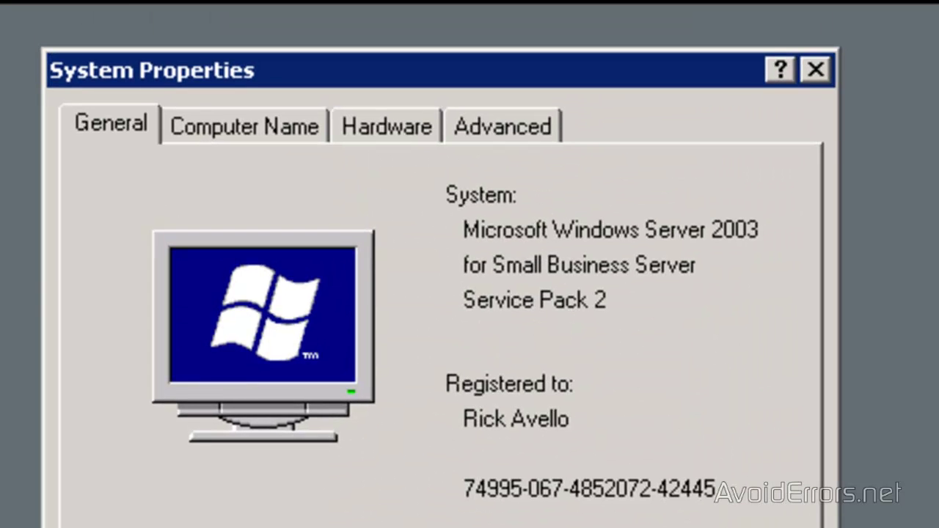
{"action": "left_click", "coordinate": [547, 126]}
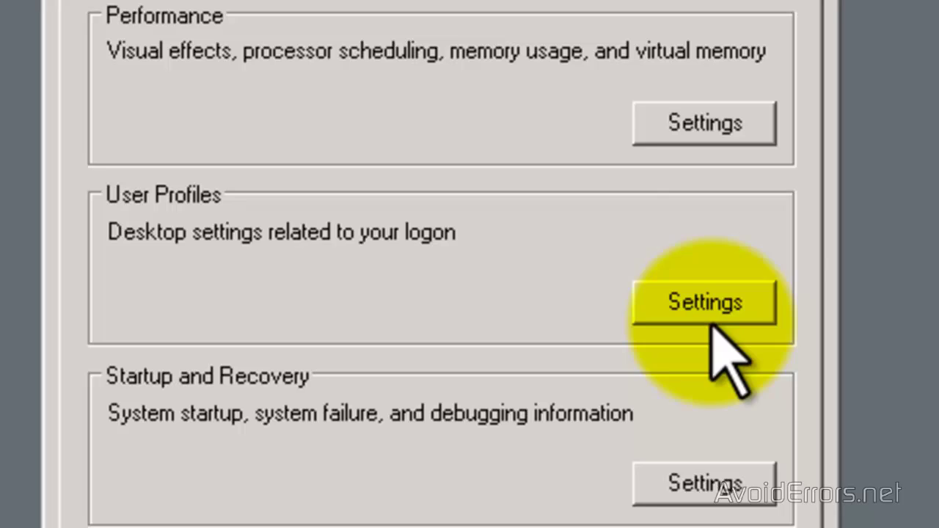
{"action": "left_click", "coordinate": [710, 300]}
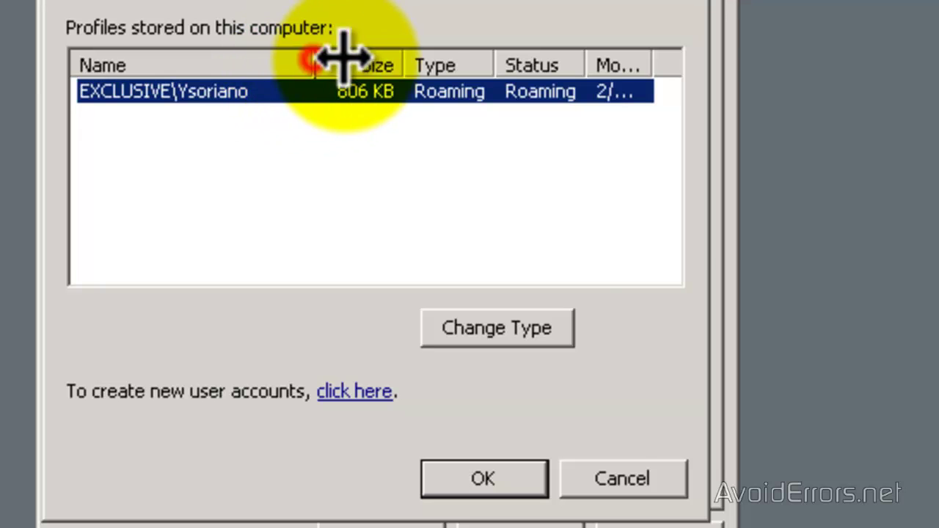
{"action": "left_click_drag", "start_coordinate": [324, 57], "coordinate": [385, 58]}
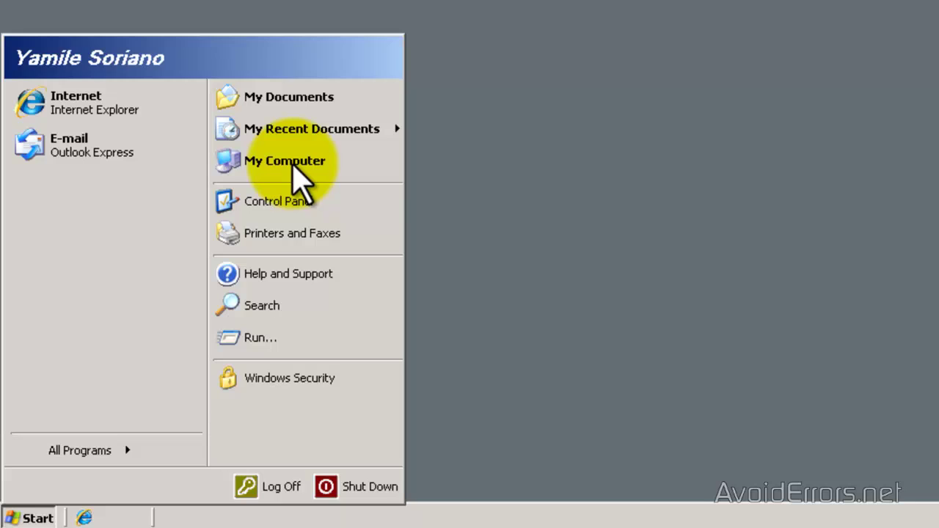
Browse from My Computer to D:\Profiles to find the user's new empty profile folder
{"action": "left_click", "coordinate": [302, 167]}
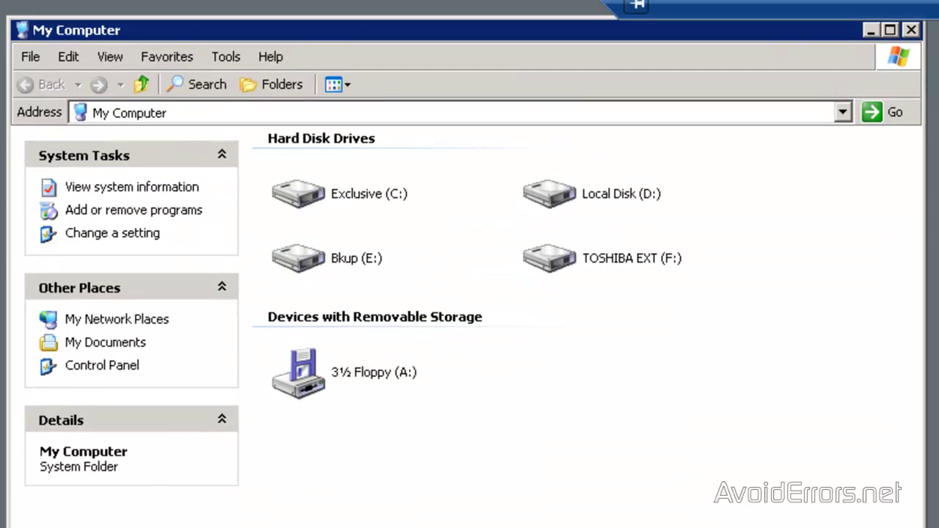
{"action": "mouse_move", "coordinate": [554, 213]}
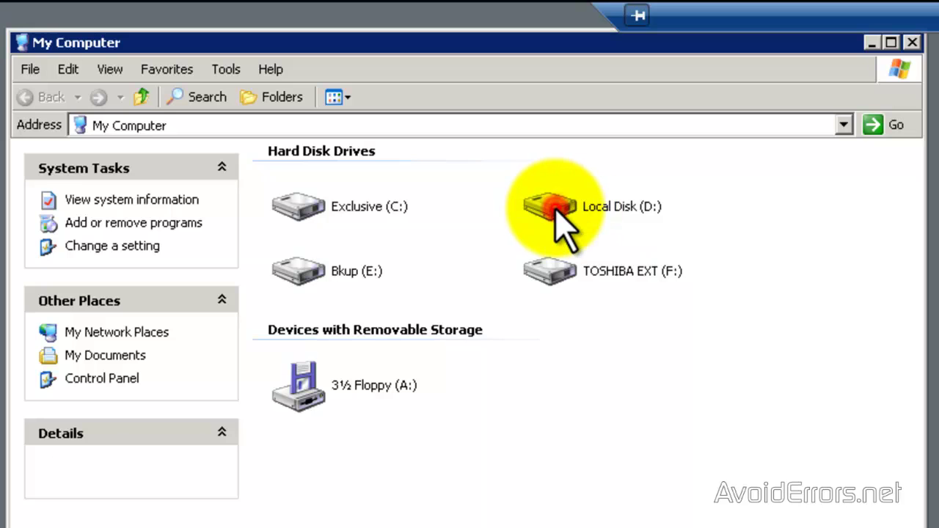
{"action": "double_click", "coordinate": [554, 208]}
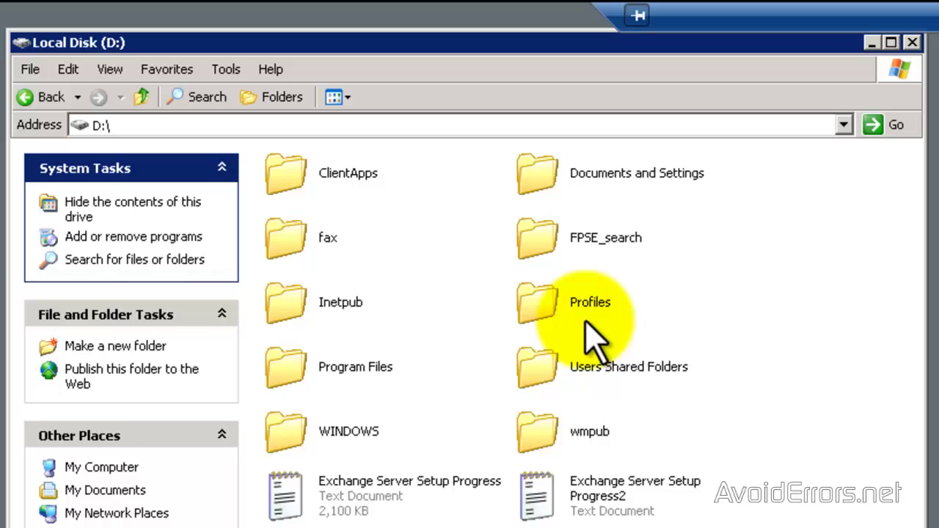
{"action": "double_click", "coordinate": [545, 310]}
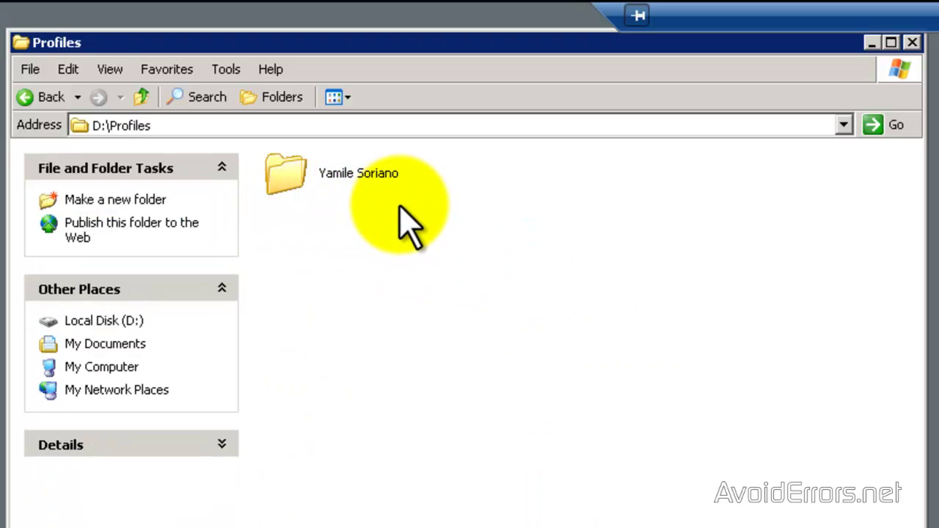
{"action": "mouse_move", "coordinate": [410, 195]}
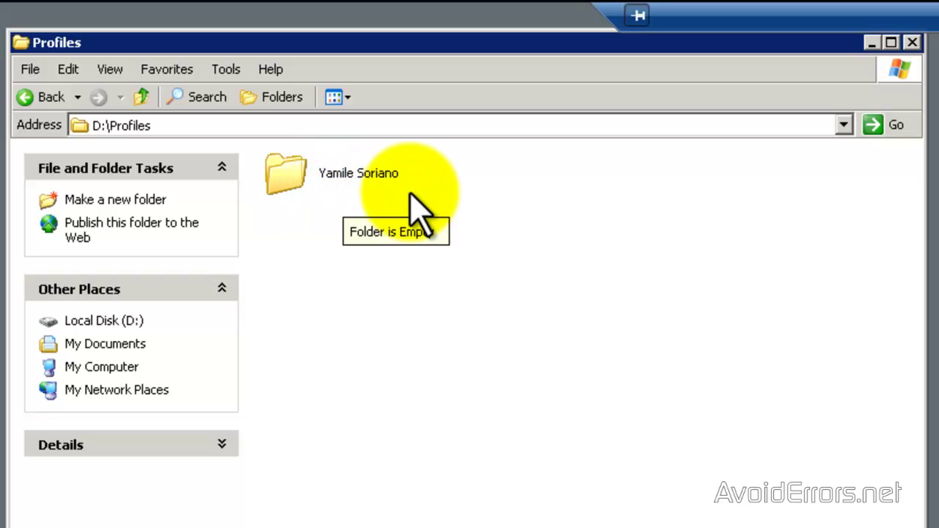